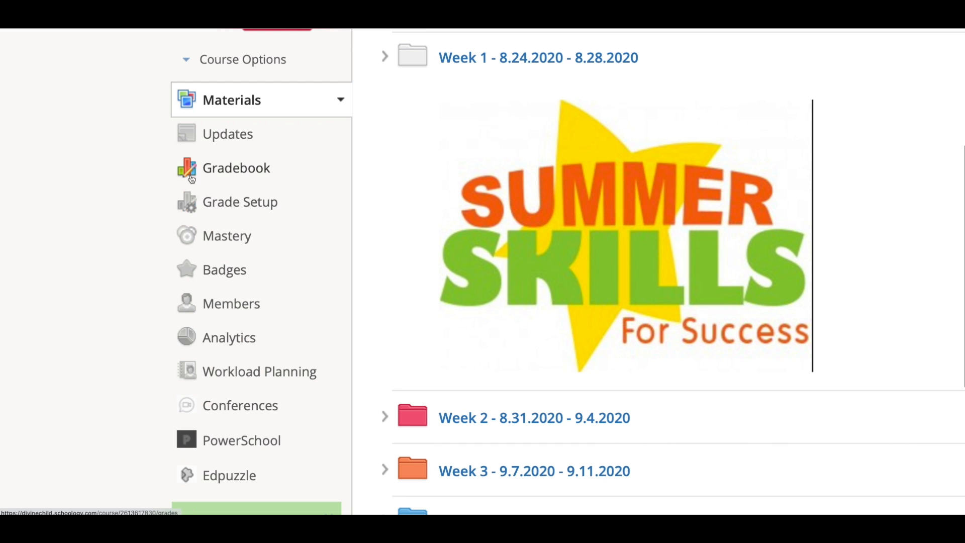
# In the course's grade setup, create a grading category named Project, calculated by Total pts with 0 lowest scores dropped.
pyautogui.click(216, 203)
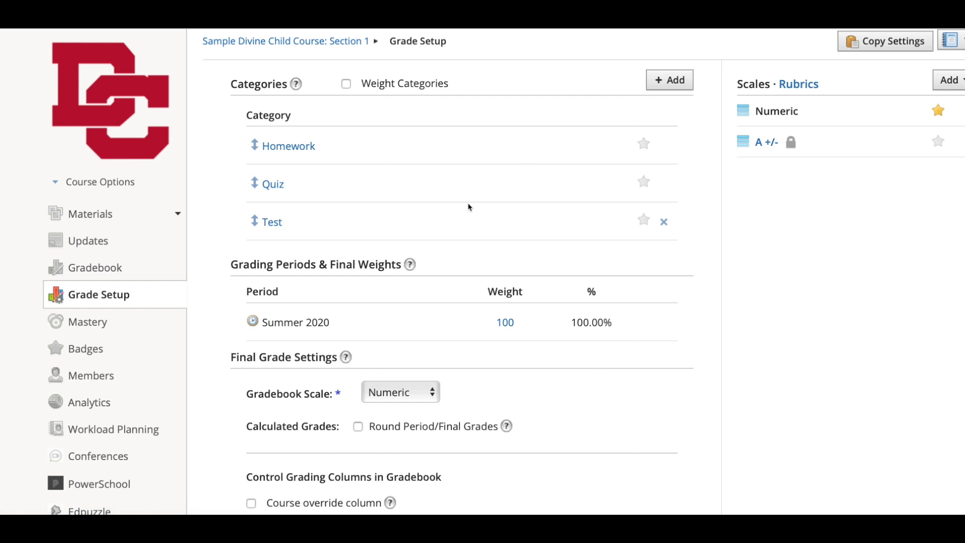
pyautogui.click(662, 81)
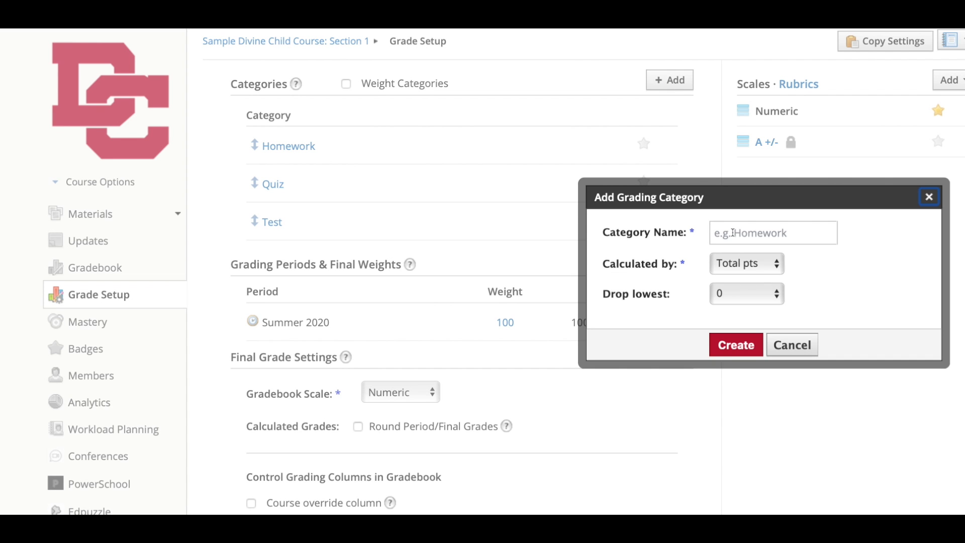
pyautogui.click(734, 233)
pyautogui.write('Project')
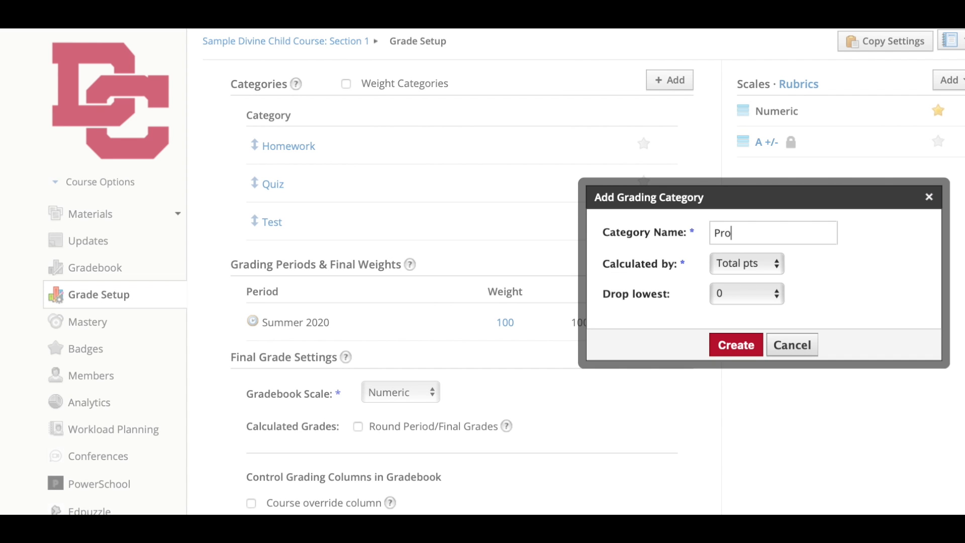
pyautogui.click(739, 270)
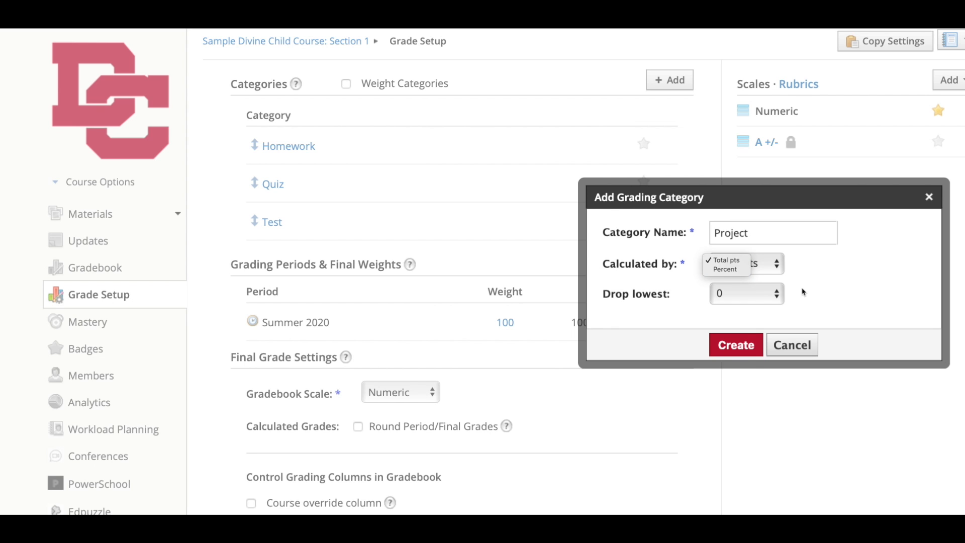
pyautogui.click(754, 298)
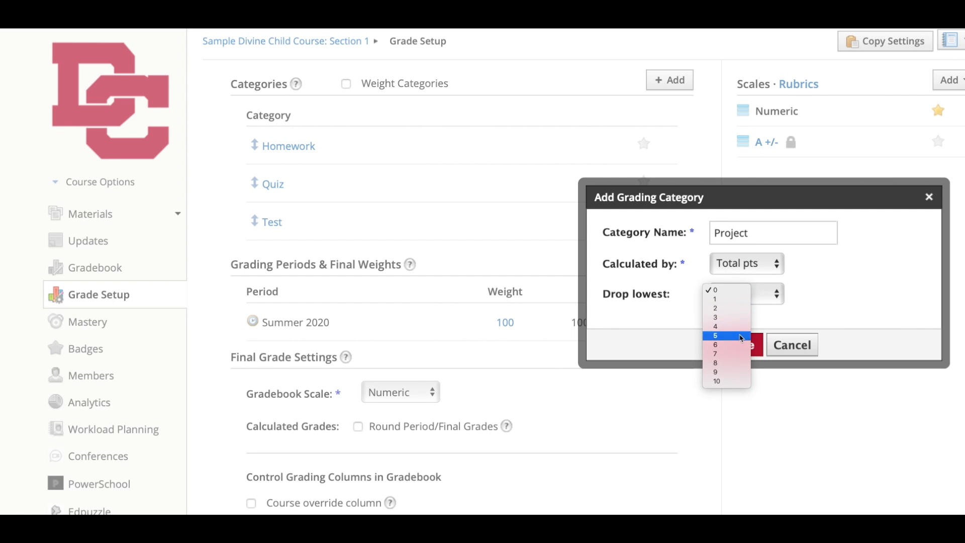
pyautogui.click(825, 300)
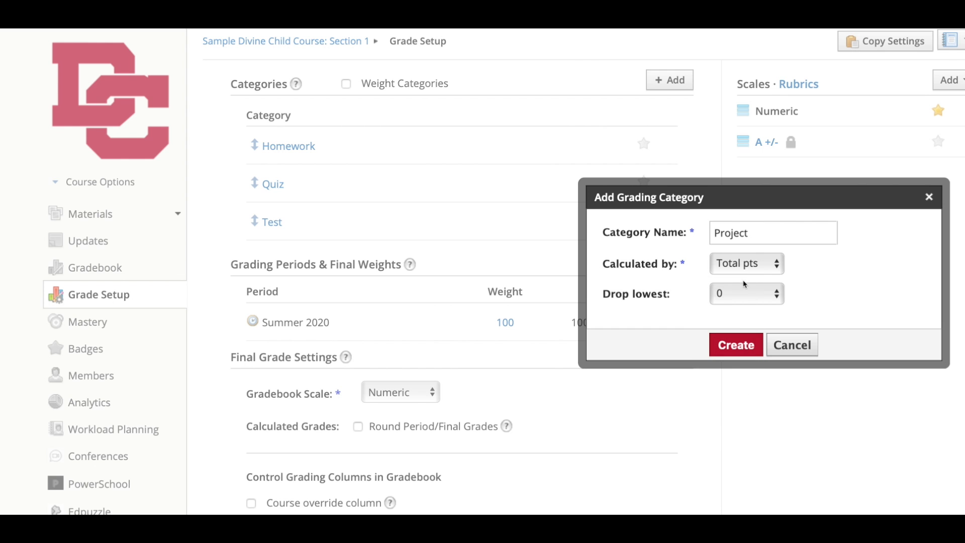
pyautogui.click(736, 345)
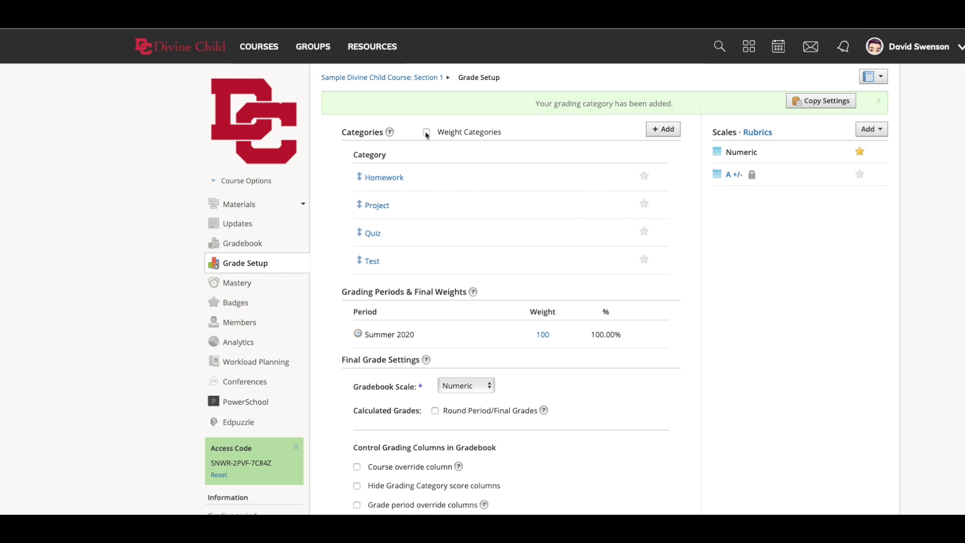
# Turn on category weighting and set the Homework category's weight to 10.
pyautogui.click(426, 109)
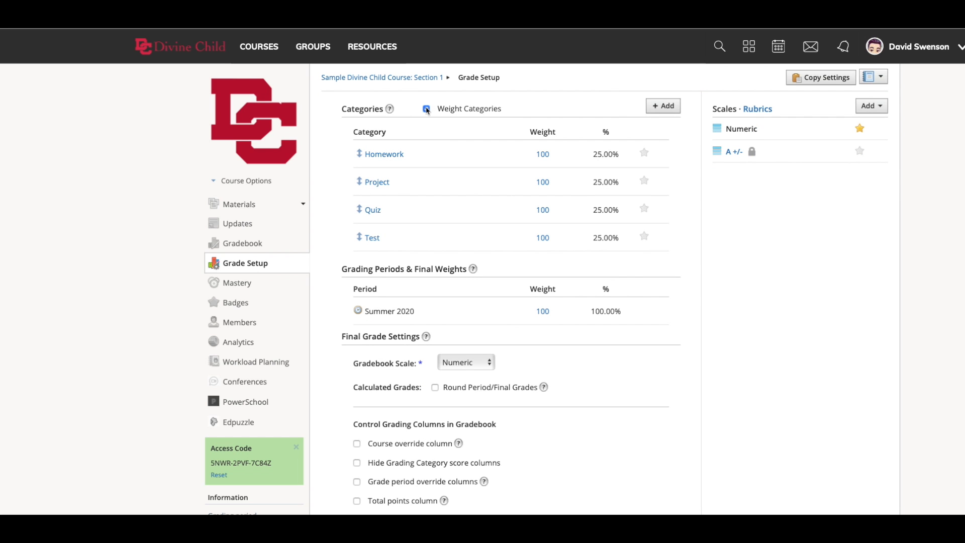
pyautogui.click(543, 156)
pyautogui.click(555, 161)
pyautogui.moveTo(553, 157); pyautogui.dragTo(538, 155)
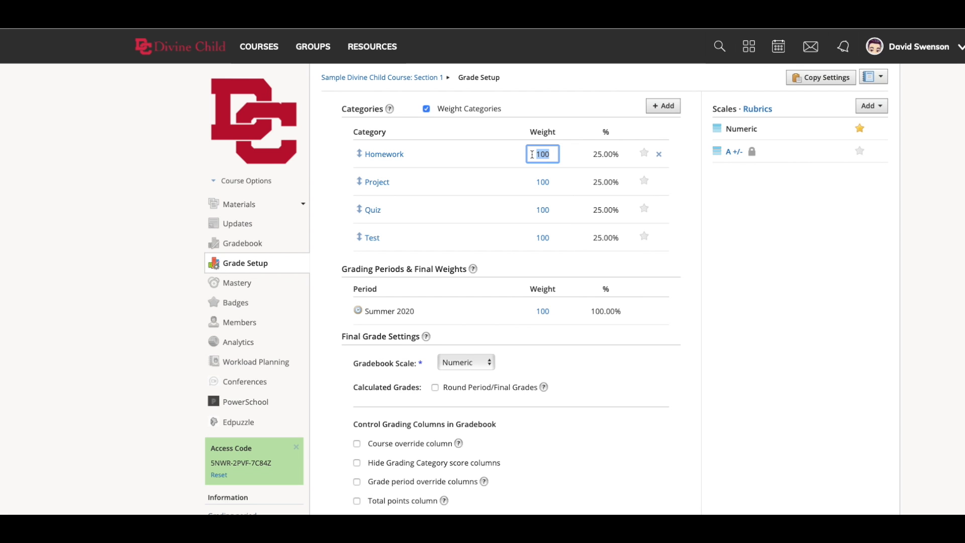
pyautogui.write('10')
pyautogui.press('Return')
# Set the Project category's weight to 20.
pyautogui.click(543, 185)
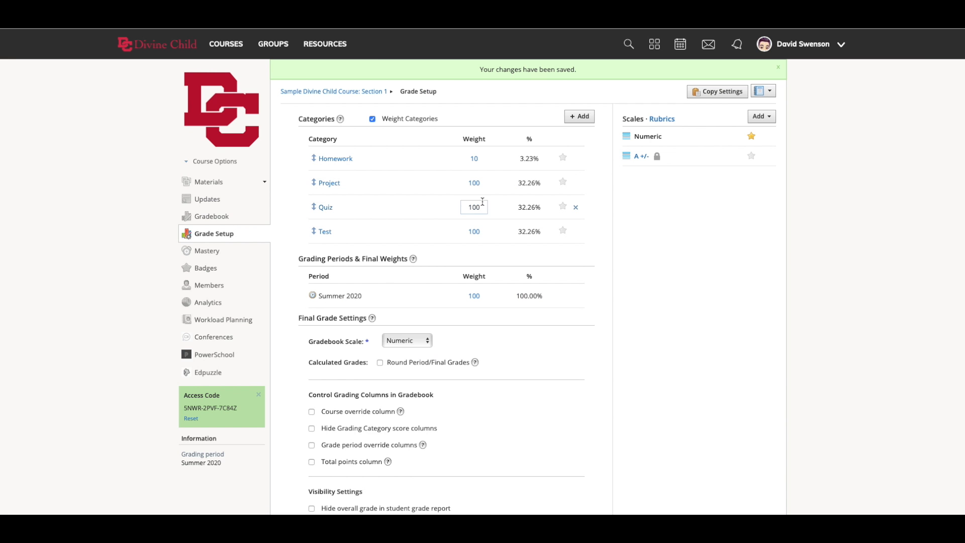
pyautogui.click(474, 184)
pyautogui.doubleClick(479, 182)
pyautogui.write('20')
pyautogui.press('Return')
# Set the Quiz category's weight to 30.
pyautogui.click(477, 207)
pyautogui.doubleClick(481, 209)
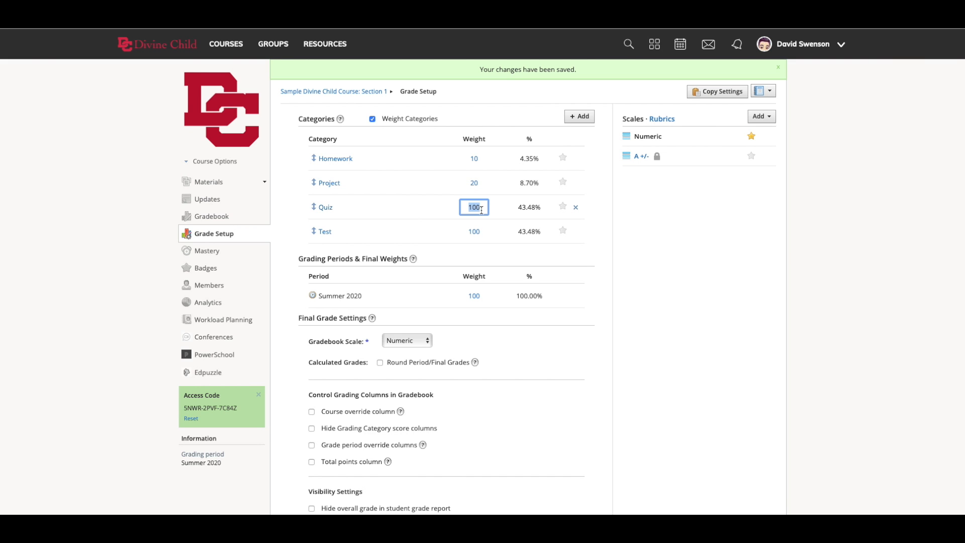
pyautogui.press('BackSpace')
pyautogui.write('30')
pyautogui.press('Return')
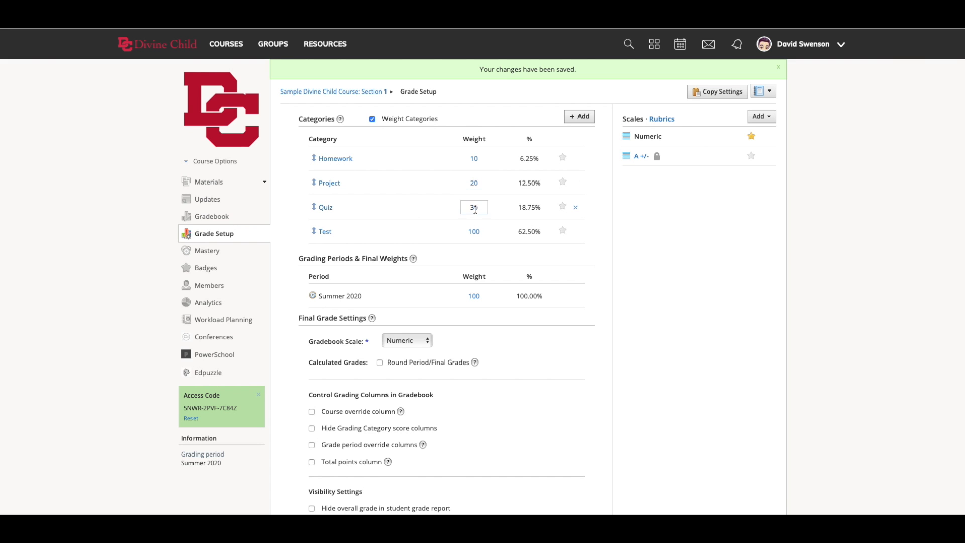
# Set the Test category's weight to 40.
pyautogui.doubleClick(475, 231)
pyautogui.write('4')
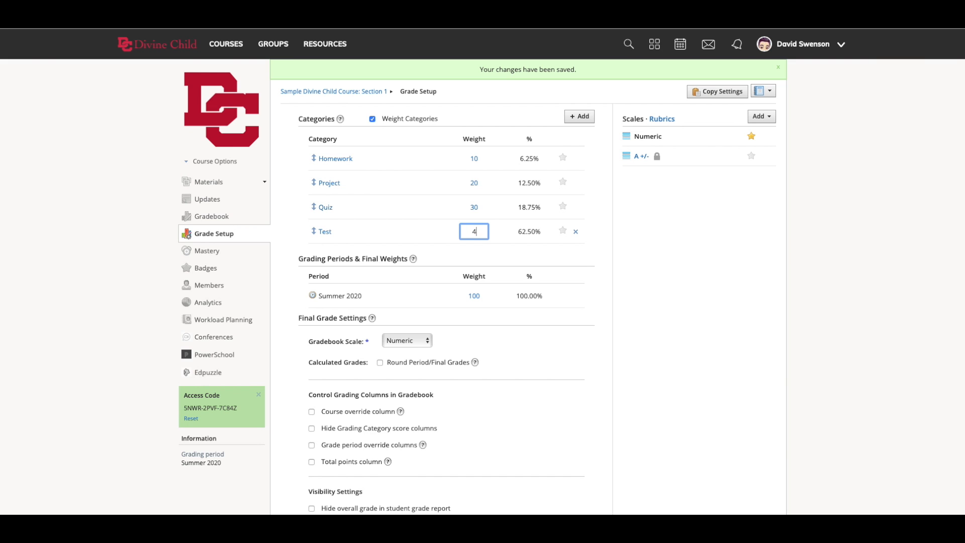
pyautogui.write('0')
pyautogui.press('Return')
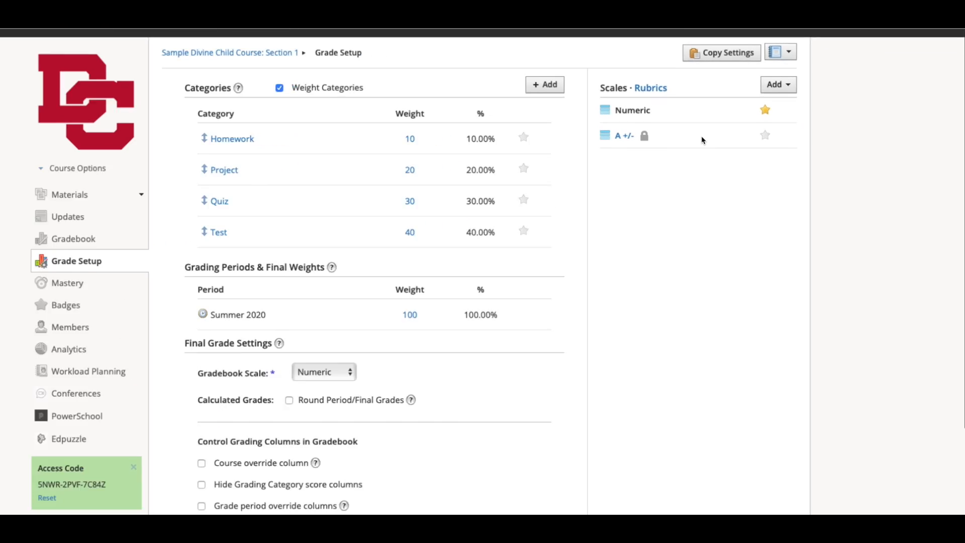
# Examine the options for copying grade settings to the Math Summer Bridge 2020 course and close them without copying.
pyautogui.scroll(2, 702, 135)
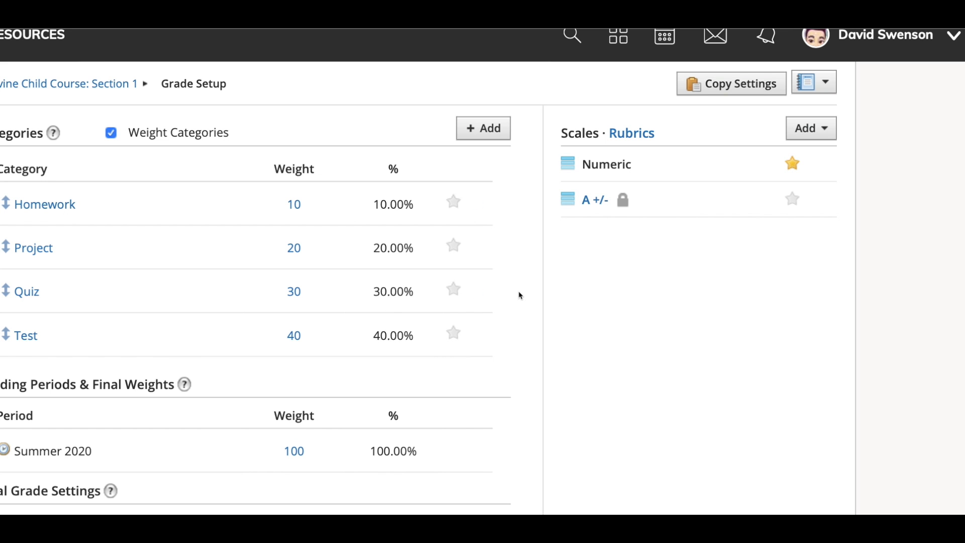
pyautogui.click(747, 95)
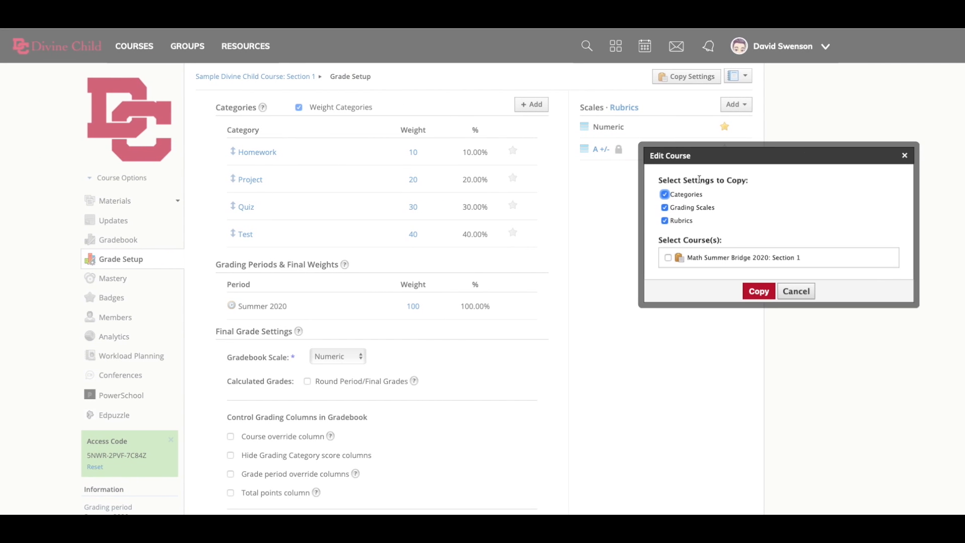
pyautogui.scroll(-1, 709, 218)
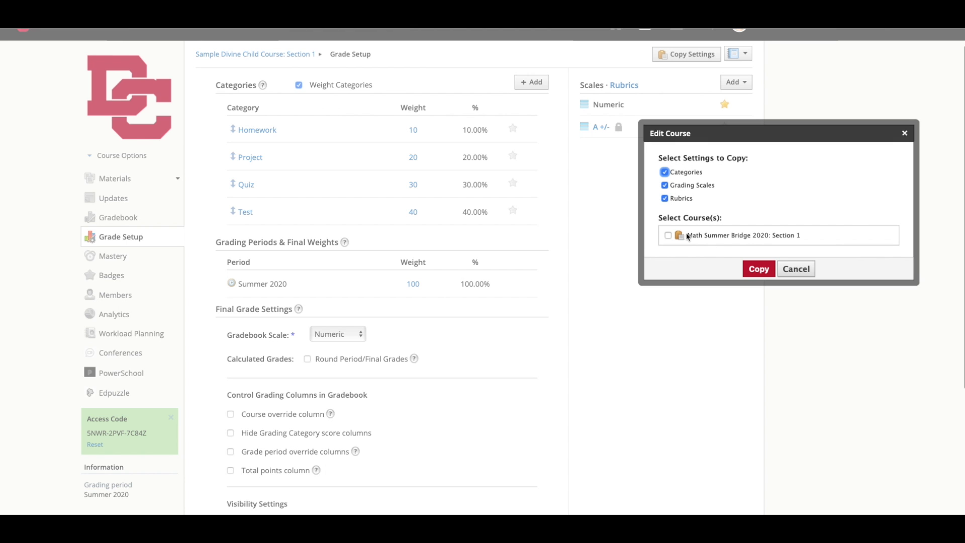
pyautogui.click(668, 236)
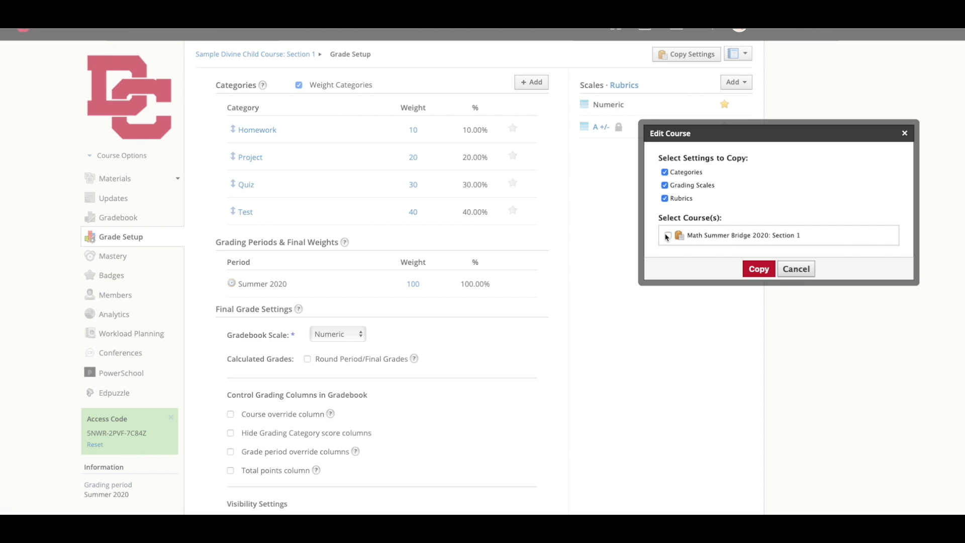
pyautogui.click(800, 269)
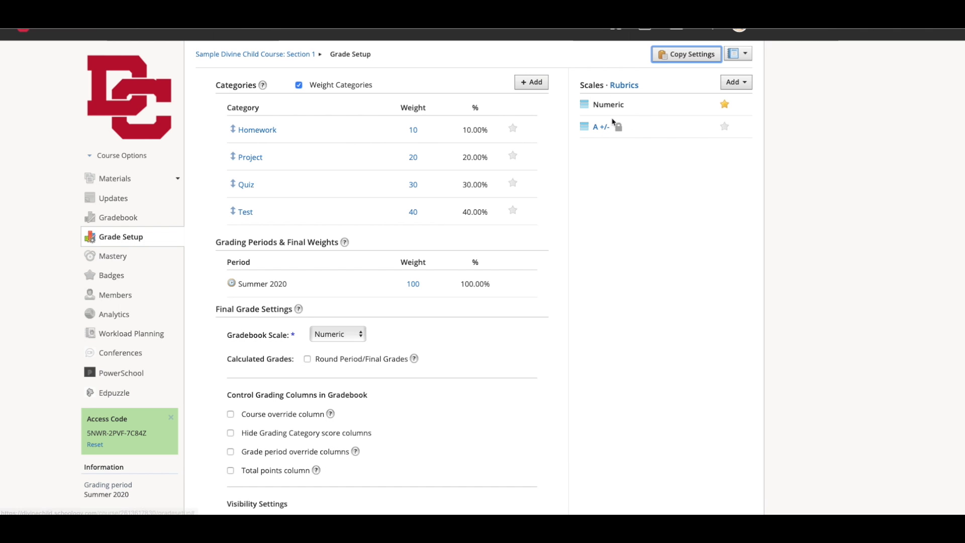
# Show the course's rubrics and view the blank form for a new rubric, closing it without creating one.
pyautogui.click(625, 86)
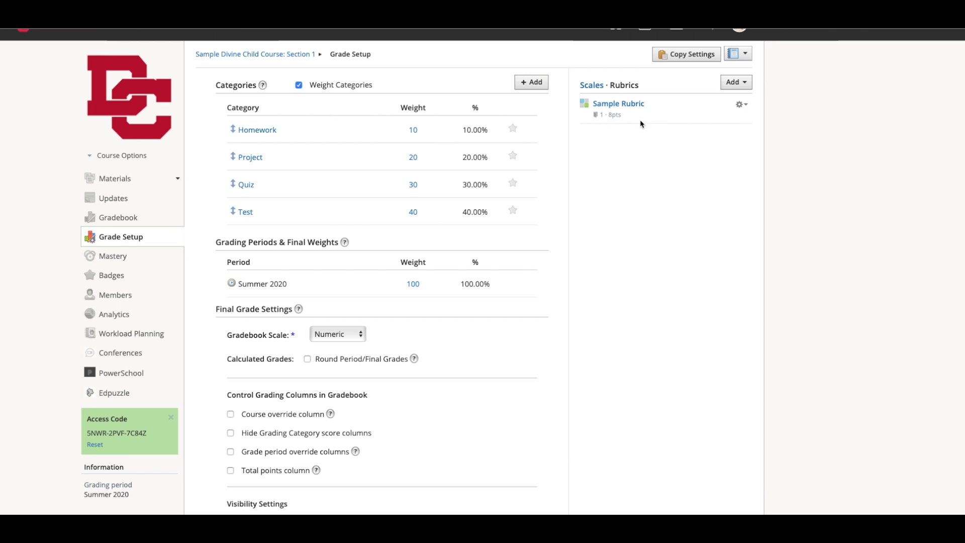
pyautogui.click(740, 88)
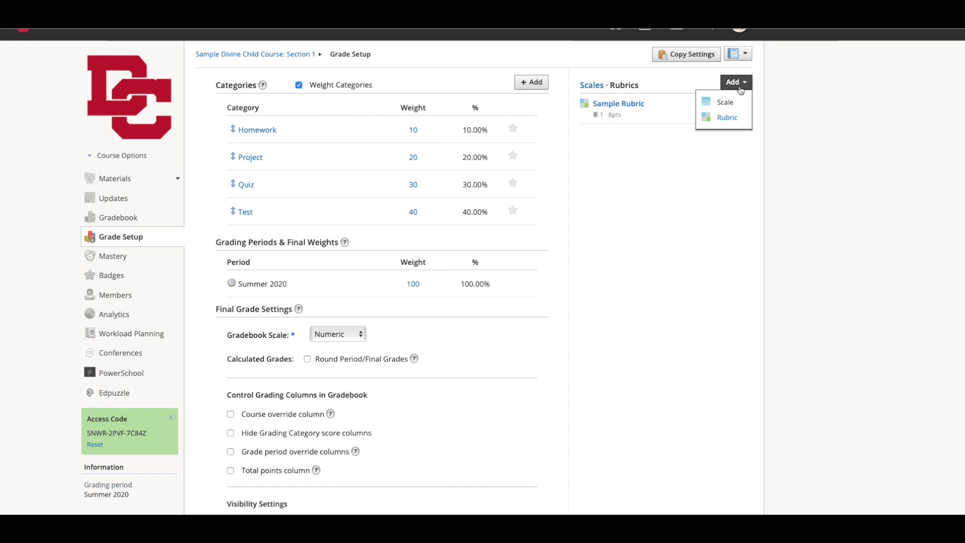
pyautogui.click(727, 117)
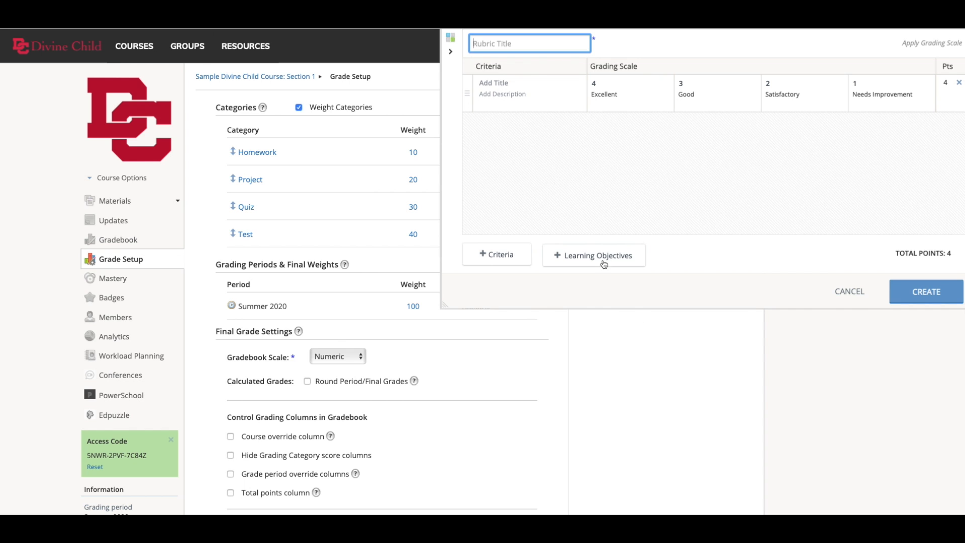
pyautogui.click(840, 296)
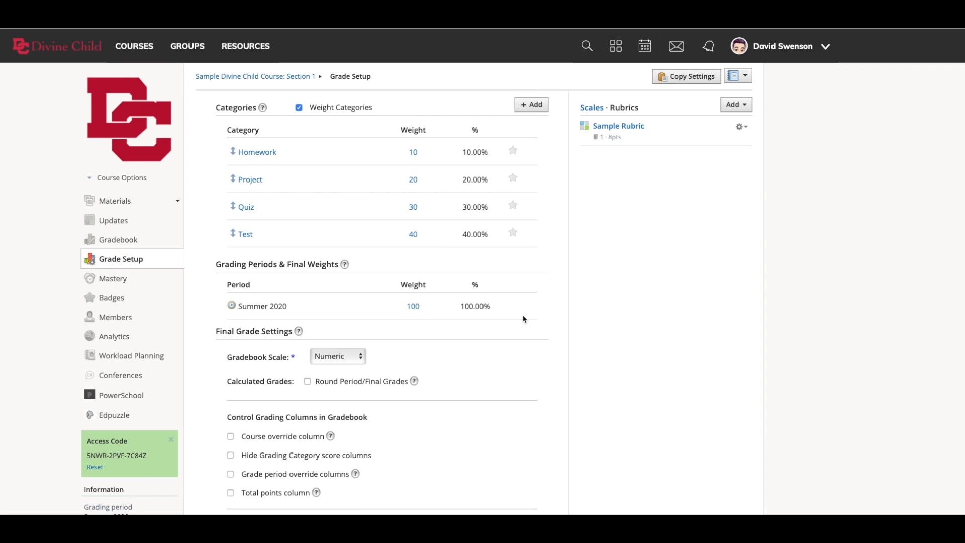
# Review the final grade, grading column and visibility settings, and save the grade setup.
pyautogui.scroll(-3, 495, 315)
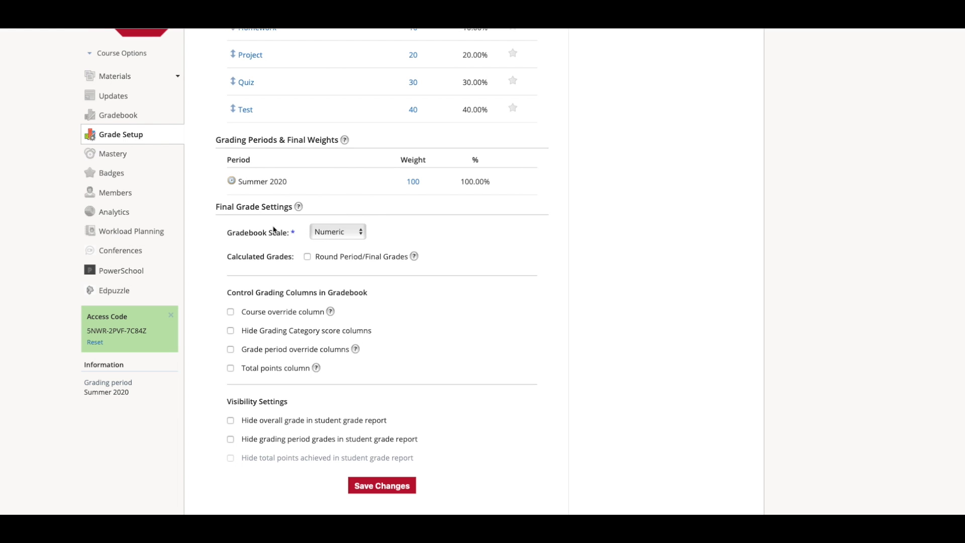
pyautogui.scroll(-1, 325, 266)
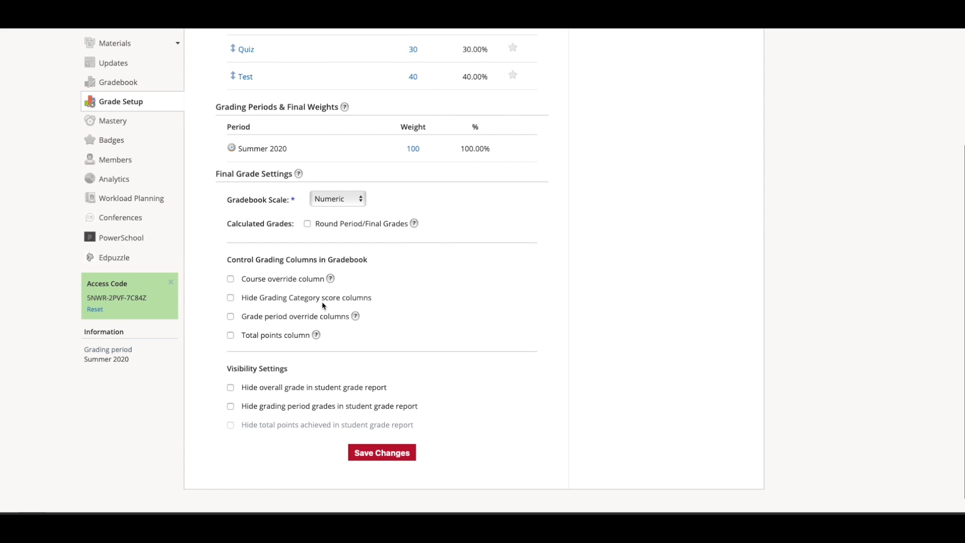
pyautogui.scroll(-1, 322, 305)
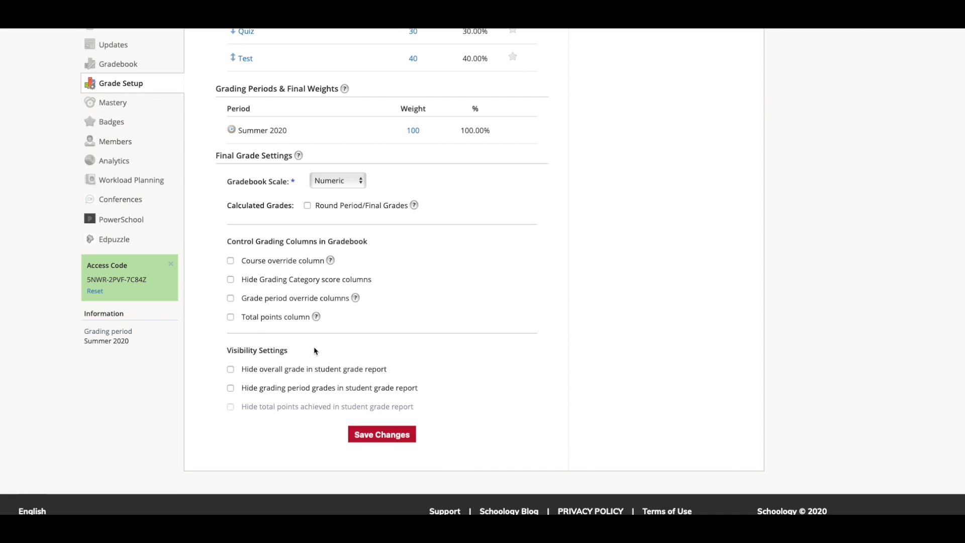
pyautogui.scroll(-1, 316, 348)
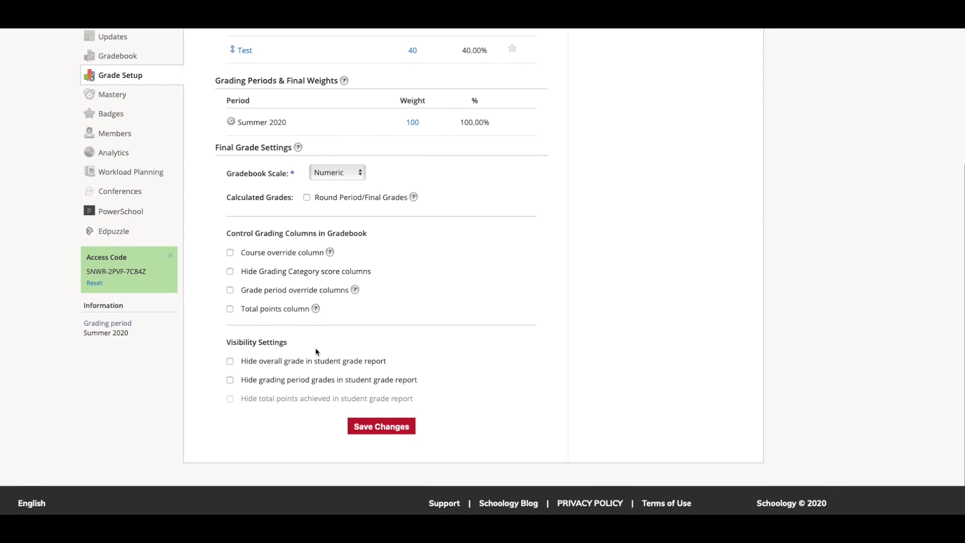
pyautogui.click(386, 430)
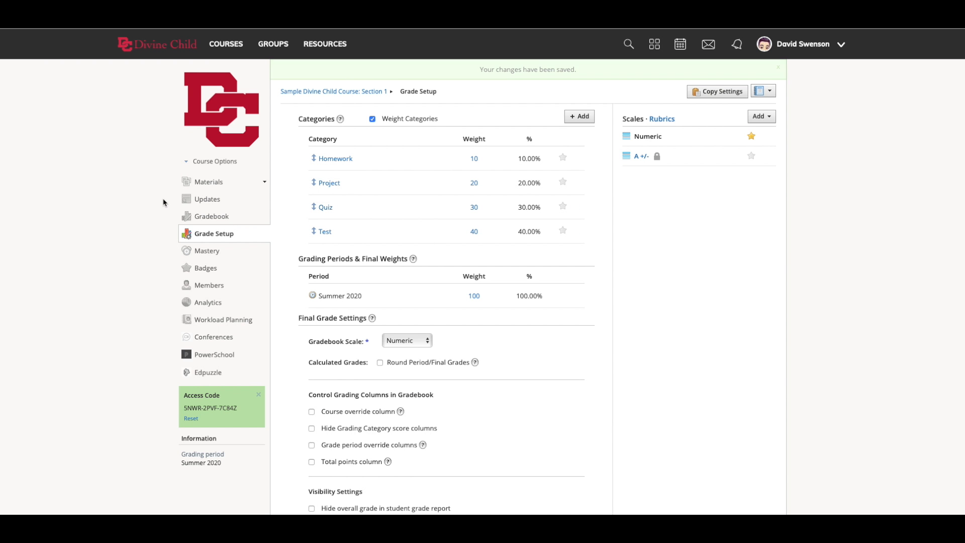
# View the gradebook filtered by each grading category in turn: Homework, Project, Quiz and Test.
pyautogui.click(204, 220)
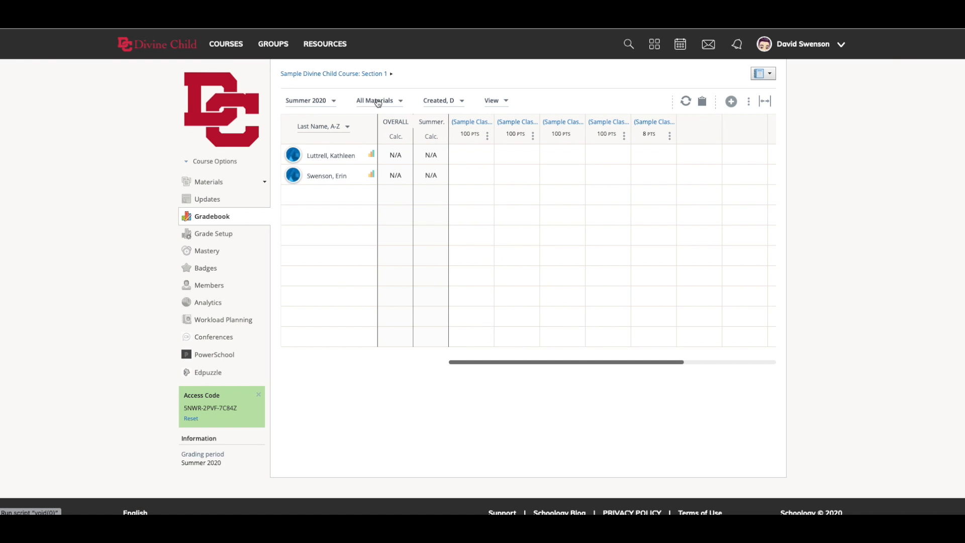
pyautogui.scroll(3, 378, 103)
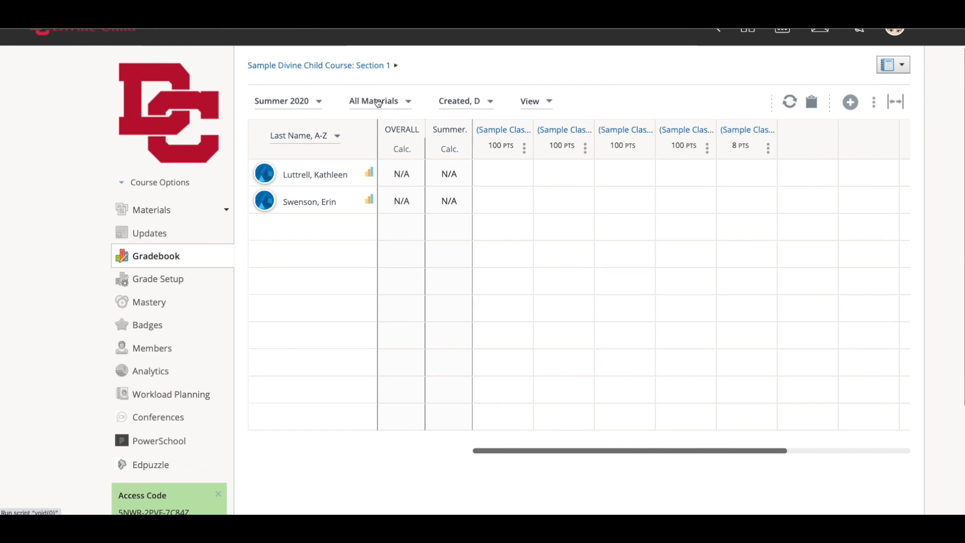
pyautogui.click(396, 102)
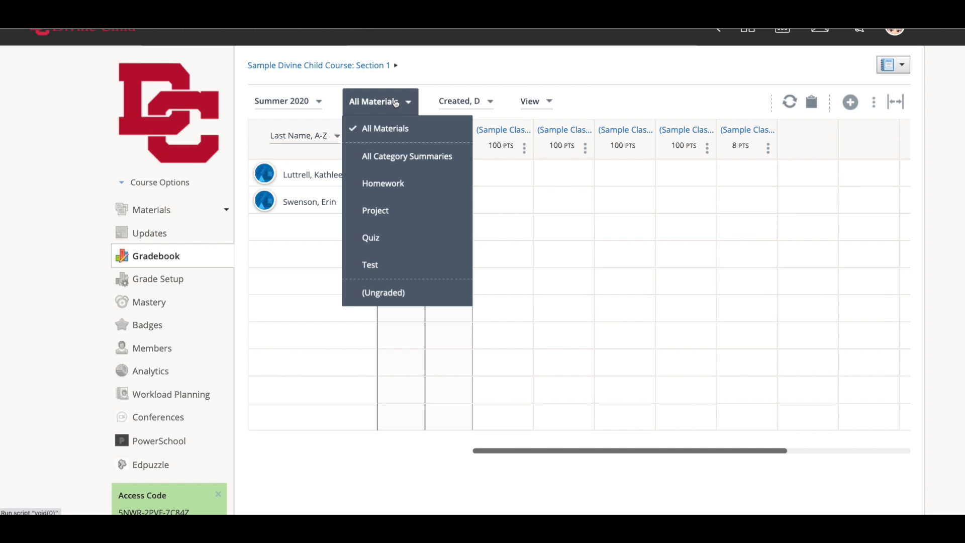
pyautogui.click(394, 182)
pyautogui.click(378, 100)
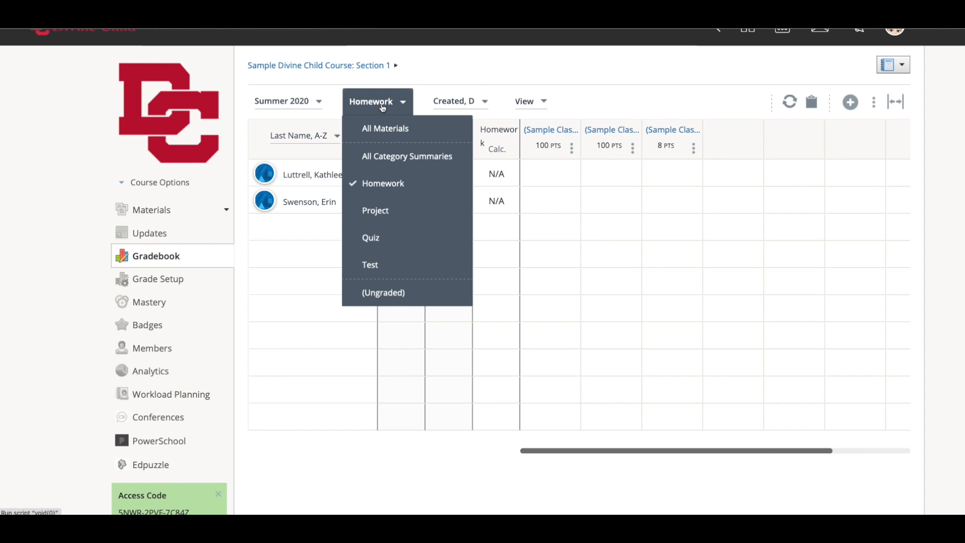
pyautogui.click(394, 220)
pyautogui.click(387, 101)
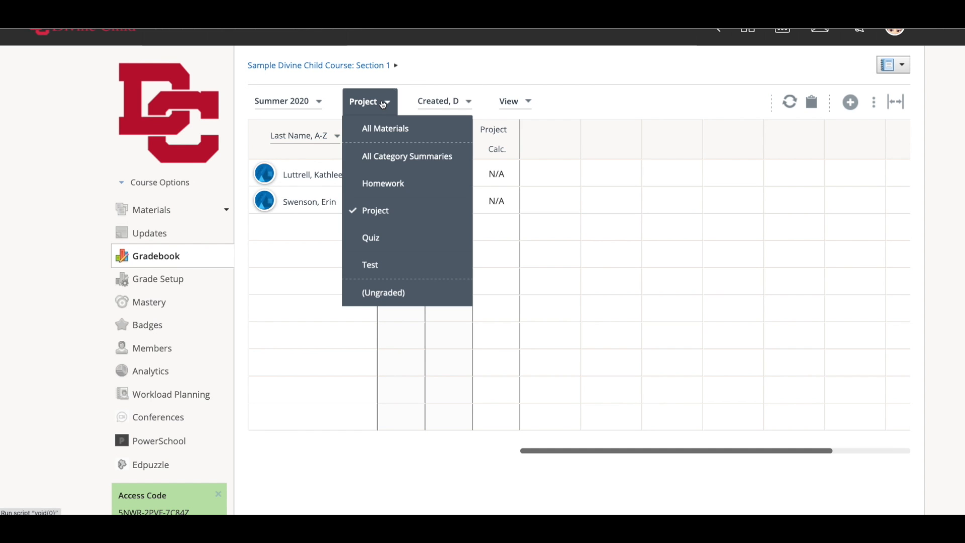
pyautogui.click(401, 245)
pyautogui.click(376, 102)
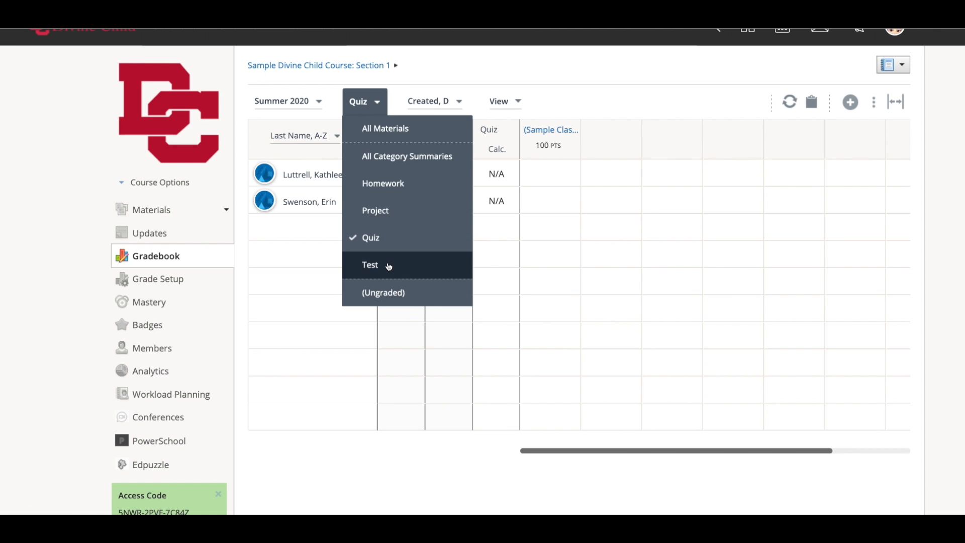
pyautogui.click(389, 263)
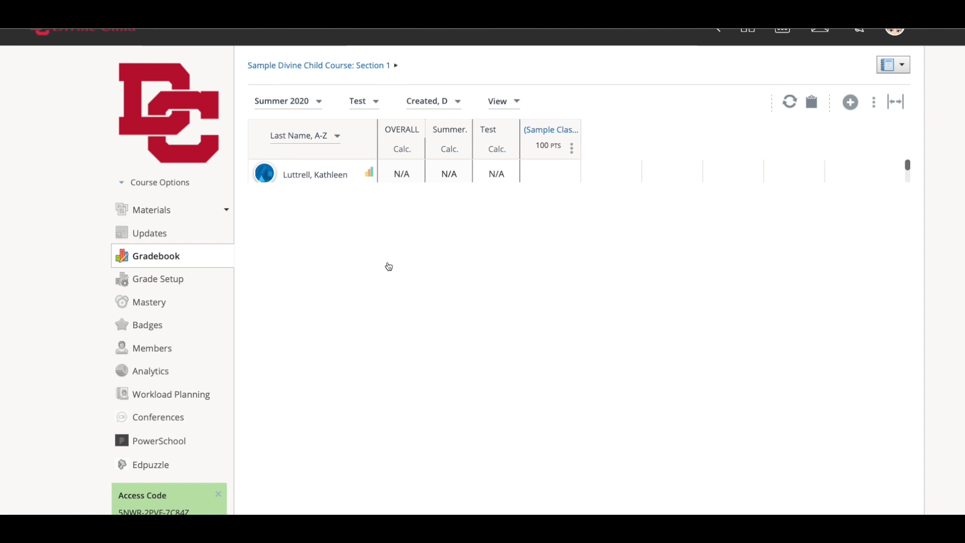
# Show all materials in the gradebook and enter a grade of 100 for the first student on Sample Assignment 1.
pyautogui.click(368, 104)
pyautogui.click(373, 128)
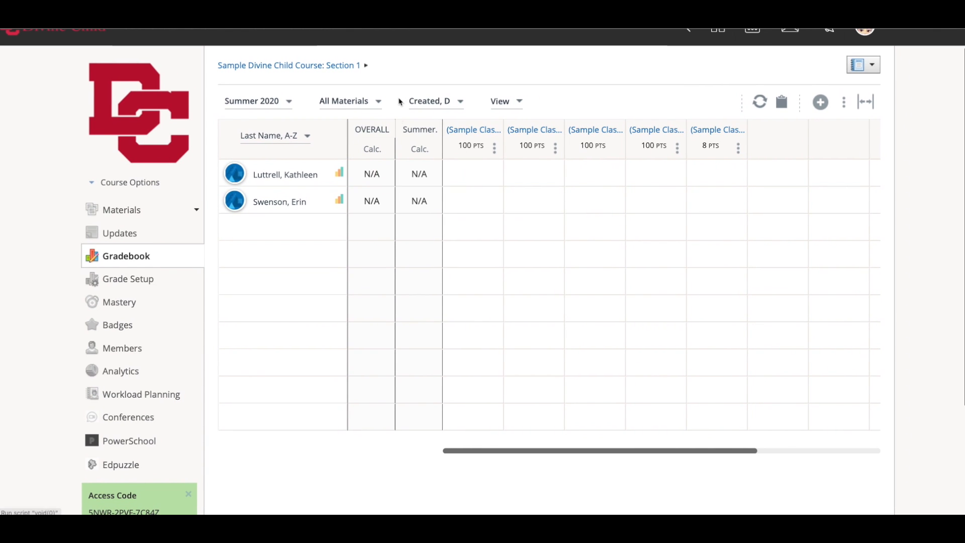
pyautogui.click(487, 166)
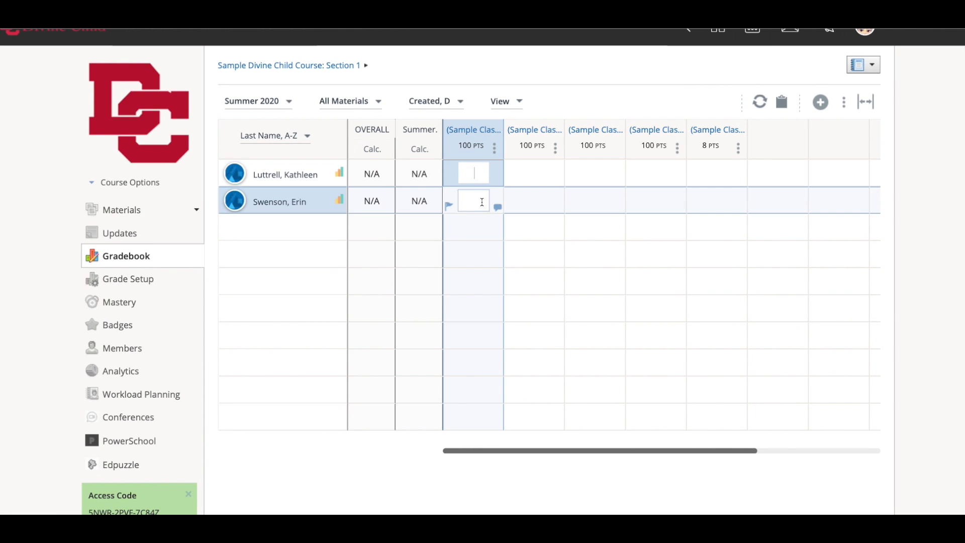
pyautogui.click(475, 200)
pyautogui.click(480, 170)
pyautogui.click(484, 201)
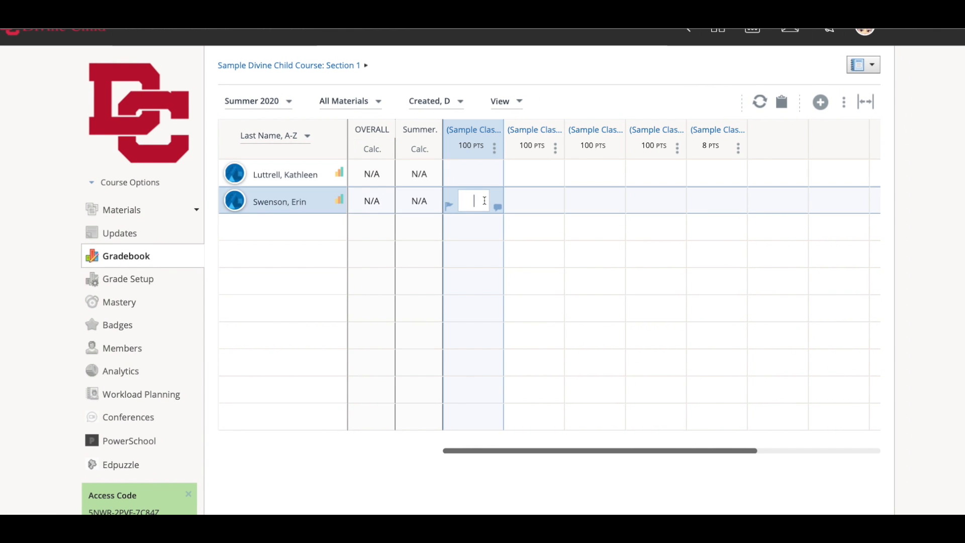
pyautogui.click(487, 178)
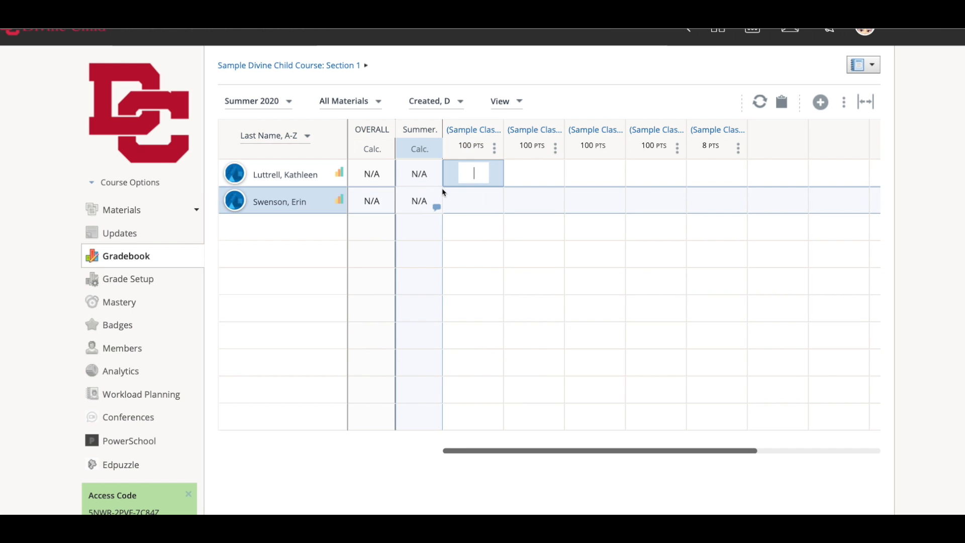
pyautogui.write('100')
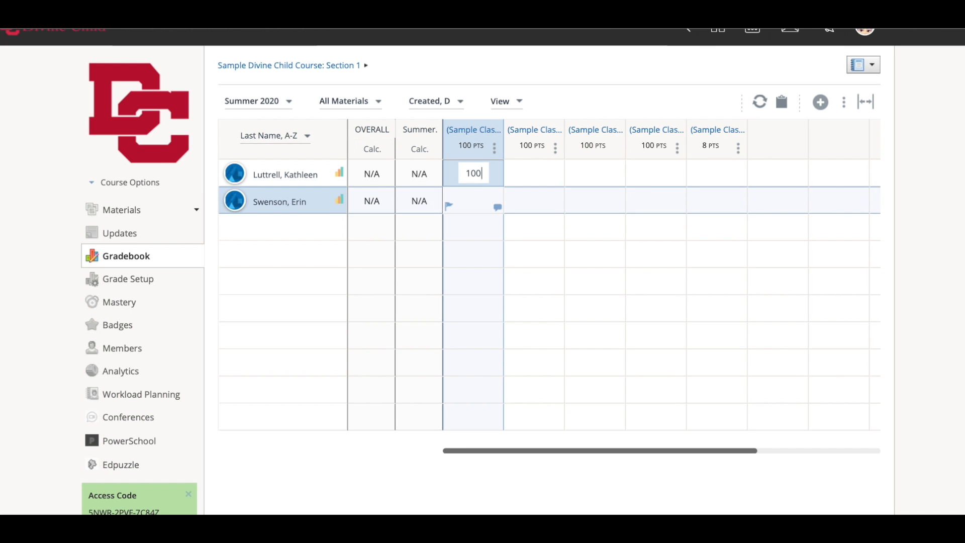
pyautogui.press('Return')
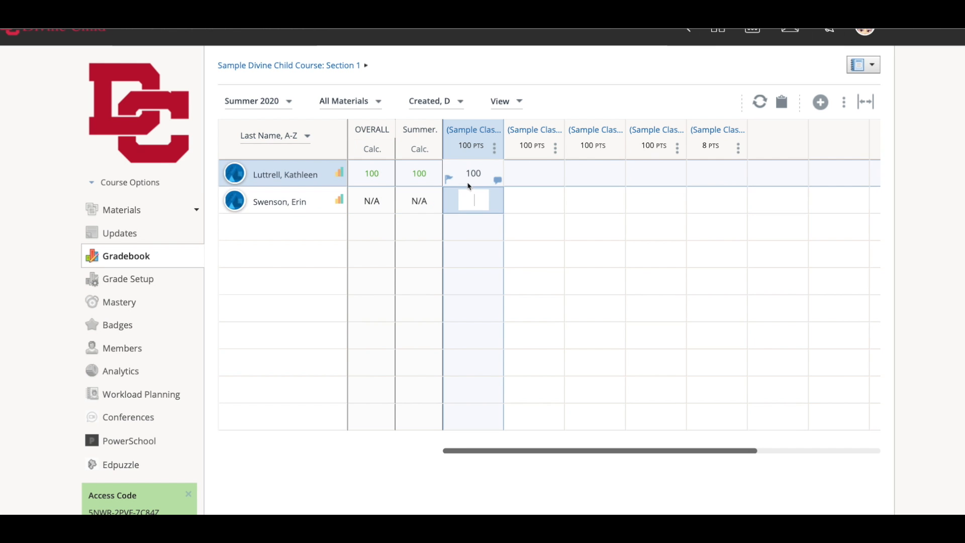
# Add the grade comment "Great Job" to the first student's Sample Assignment 1 grade and display it to the student.
pyautogui.click(497, 182)
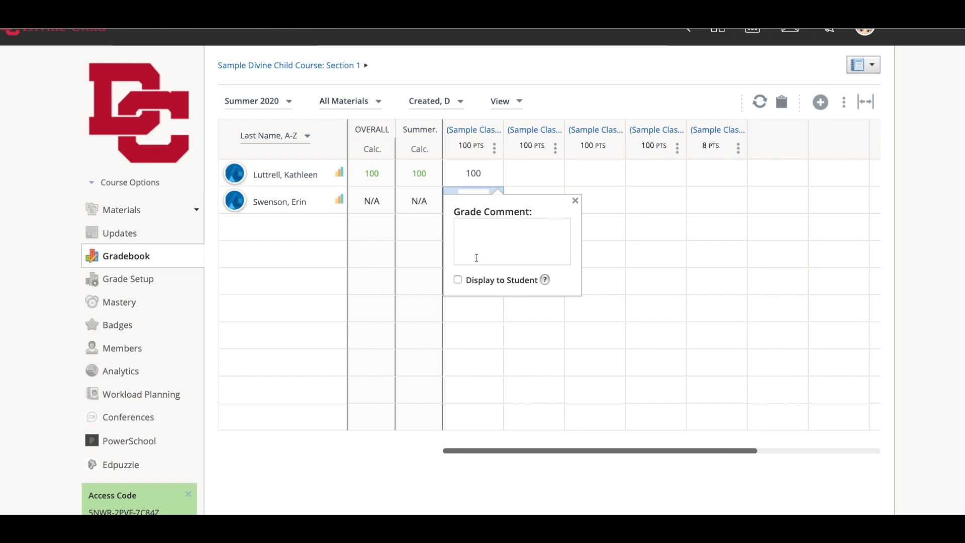
pyautogui.click(458, 281)
pyautogui.click(473, 260)
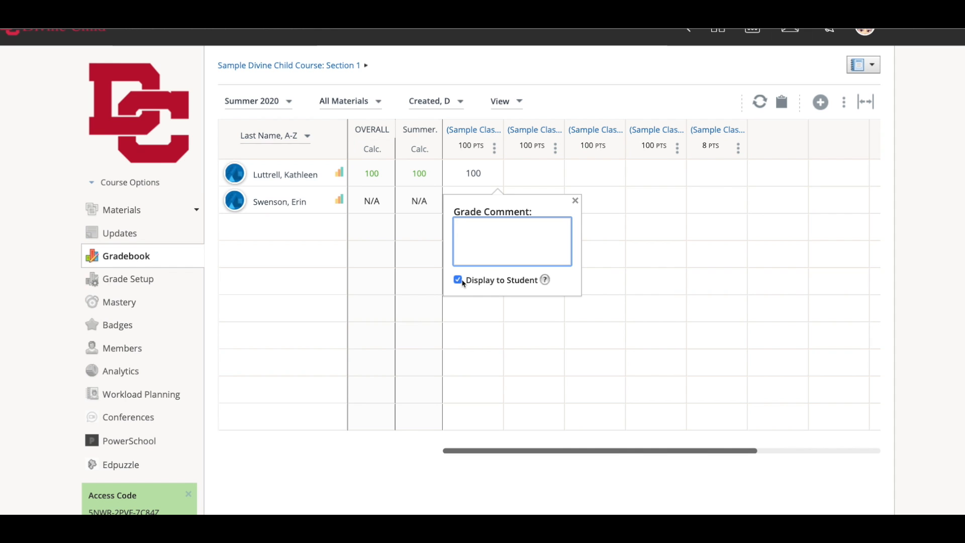
pyautogui.write('Great Job')
pyautogui.click(576, 200)
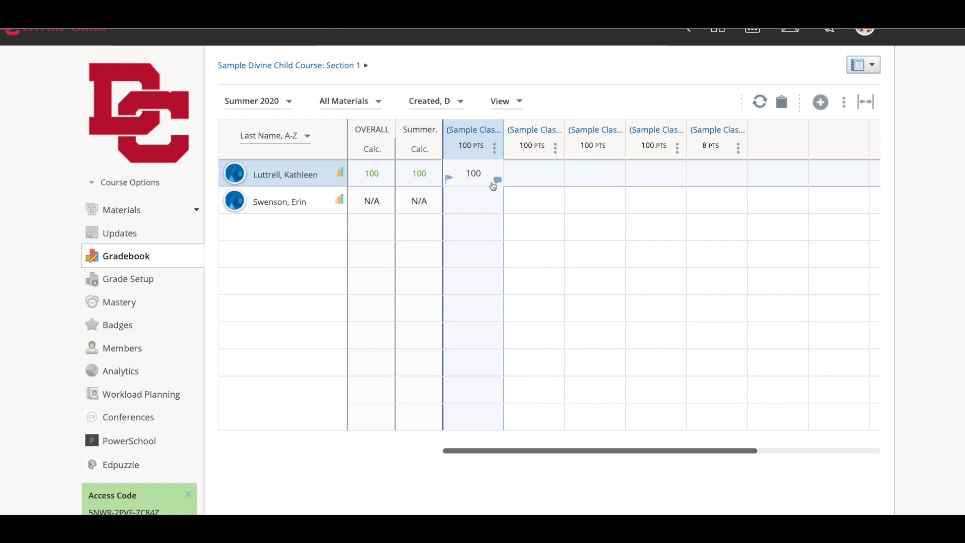
# Review the grade exception options and mark the second student's Sample Assignment 1 as Missing.
pyautogui.click(448, 182)
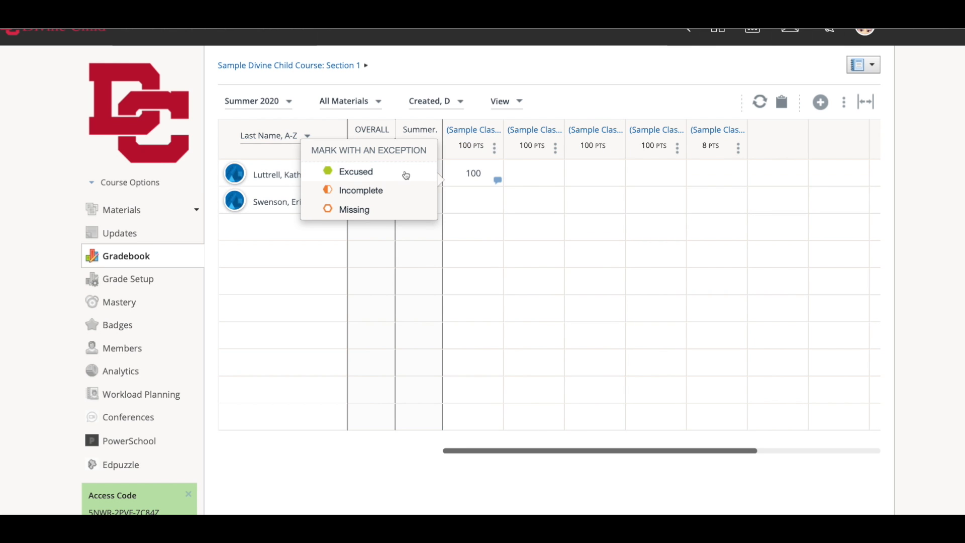
pyautogui.click(470, 201)
pyautogui.click(449, 206)
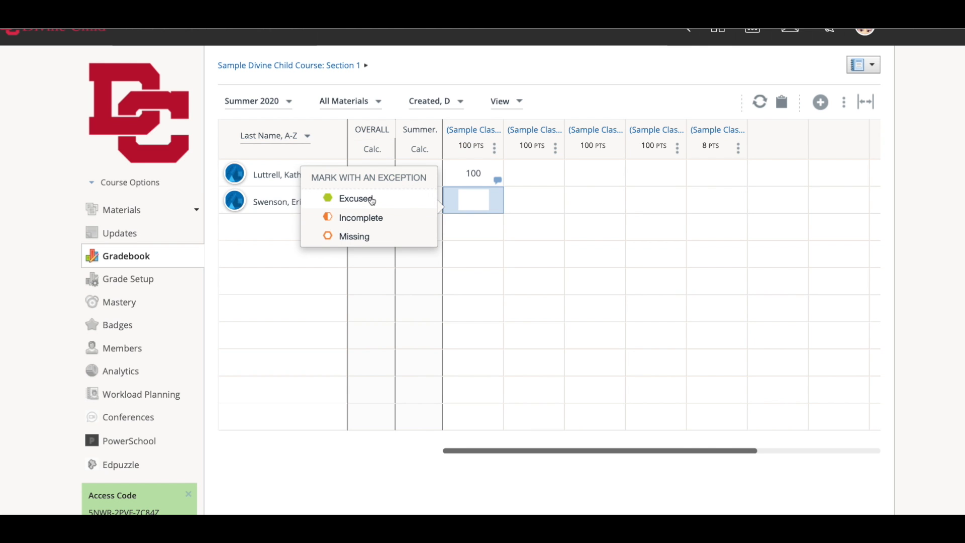
pyautogui.click(368, 236)
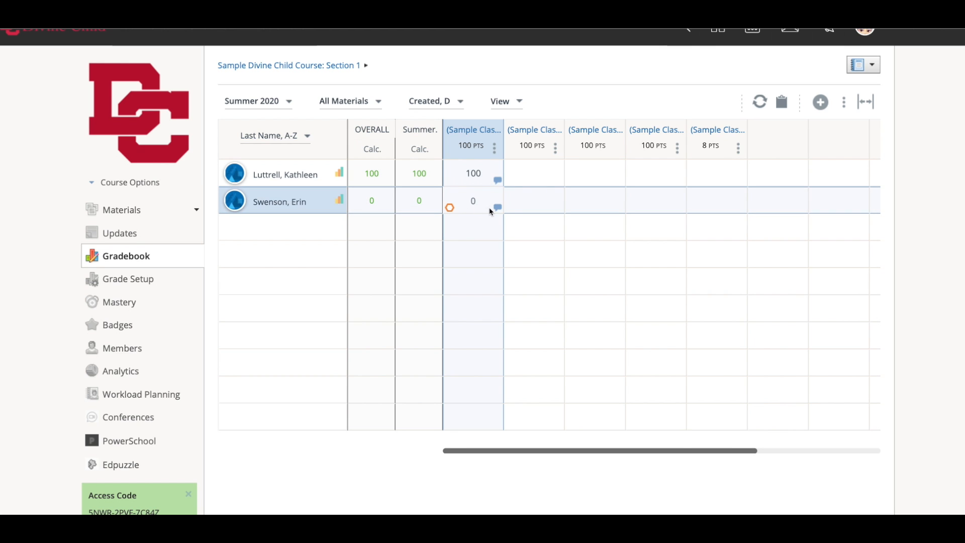
# View the column options for Sample Assignment 1 and the Set All Grades dialog, cancelling without setting grades.
pyautogui.click(495, 152)
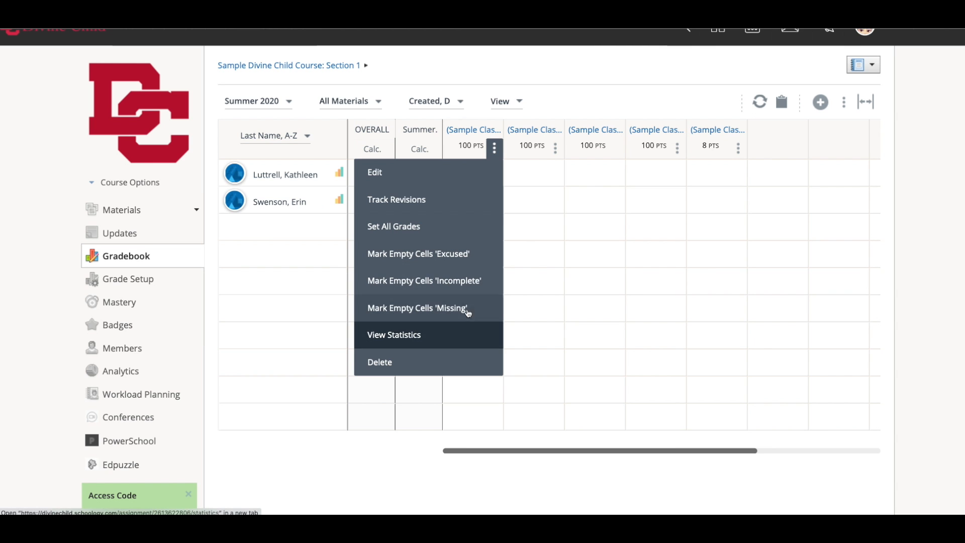
pyautogui.click(431, 231)
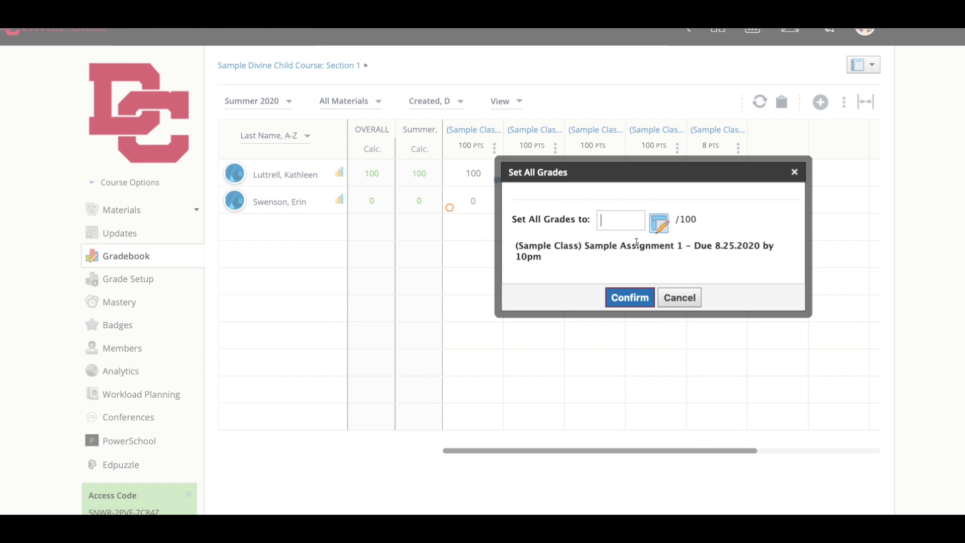
pyautogui.click(670, 297)
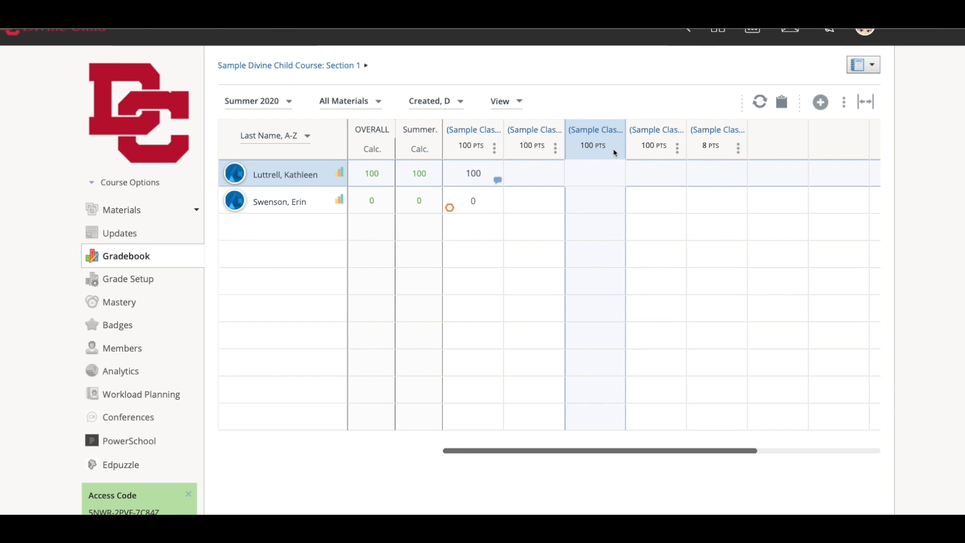
# Try the Project category for the first assignment in Bulk Edit, restore Homework, and return to the gradebook without saving.
pyautogui.click(846, 103)
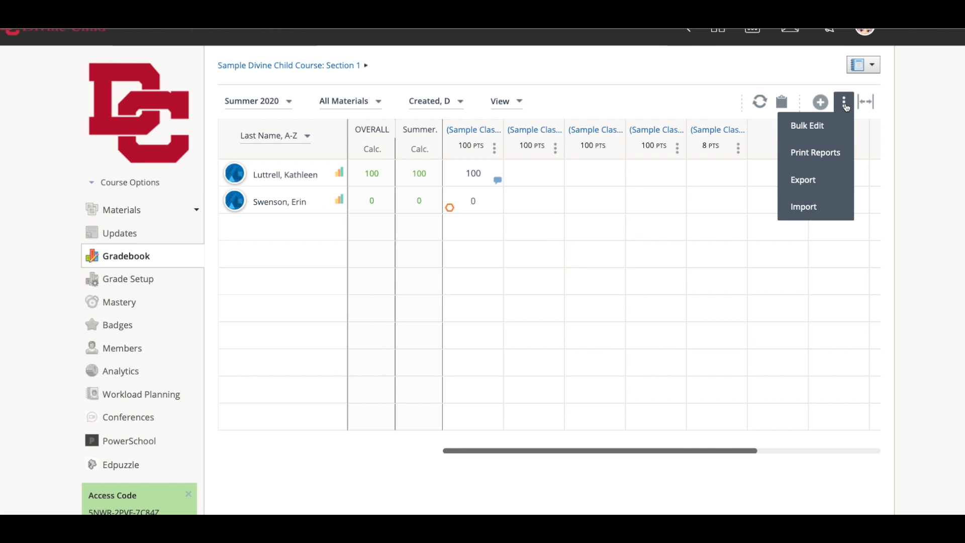
pyautogui.click(835, 134)
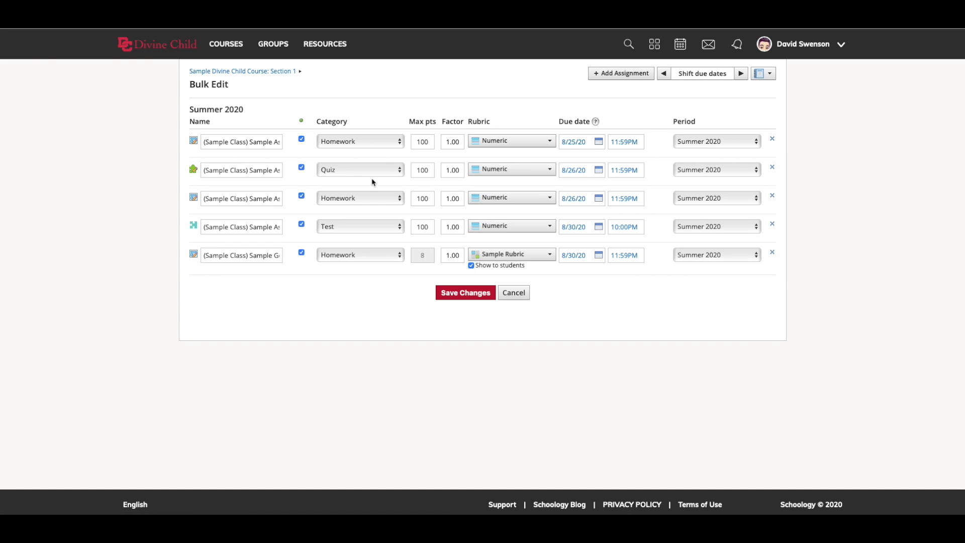
pyautogui.moveTo(300, 119)
pyautogui.click(391, 142)
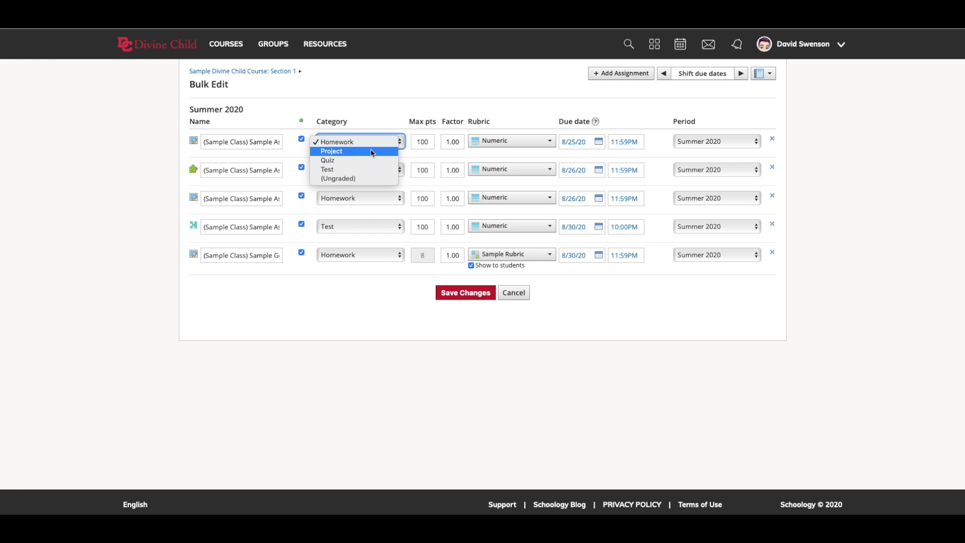
pyautogui.click(372, 152)
pyautogui.click(376, 142)
pyautogui.click(383, 134)
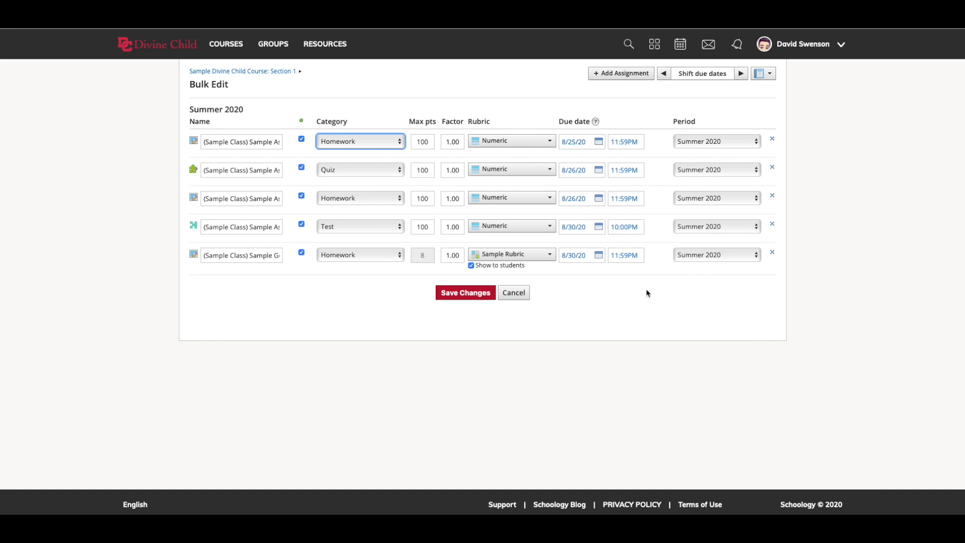
pyautogui.click(284, 72)
pyautogui.click(214, 217)
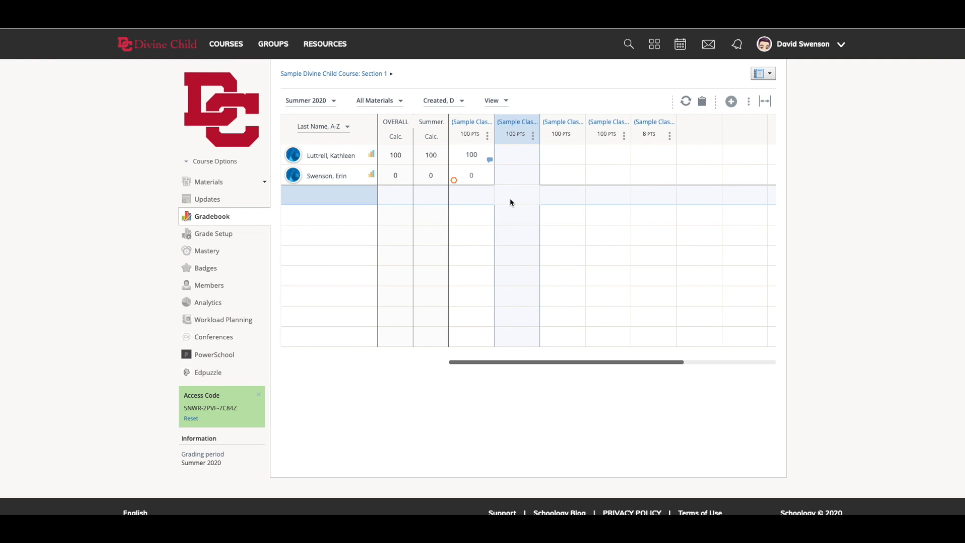
# View the sync status log and the options for adding graded items to the gradebook, closing both without changes.
pyautogui.click(520, 176)
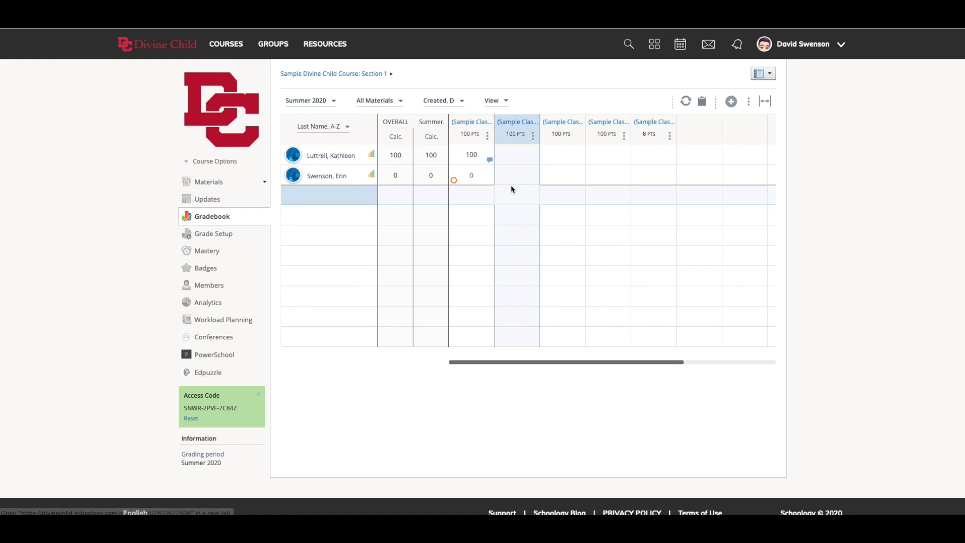
pyautogui.click(702, 104)
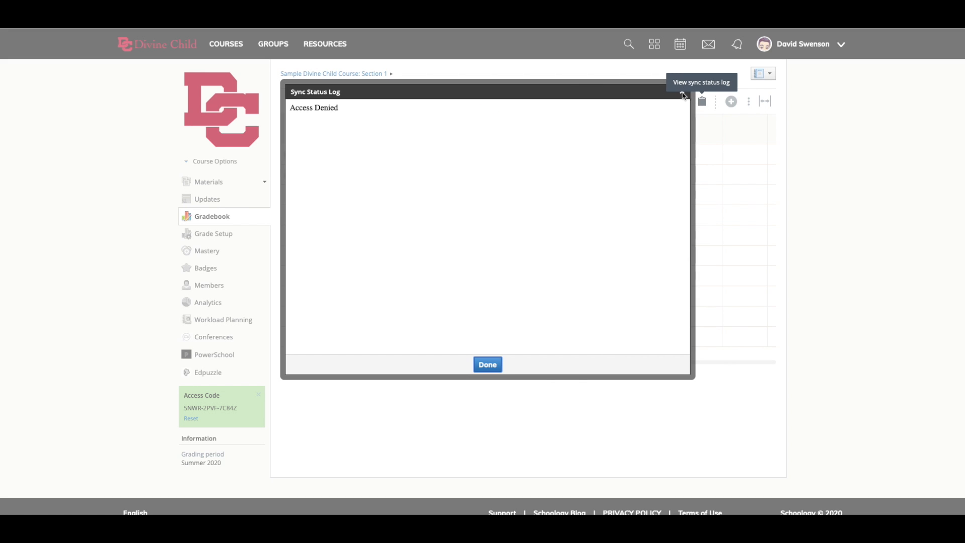
pyautogui.click(487, 365)
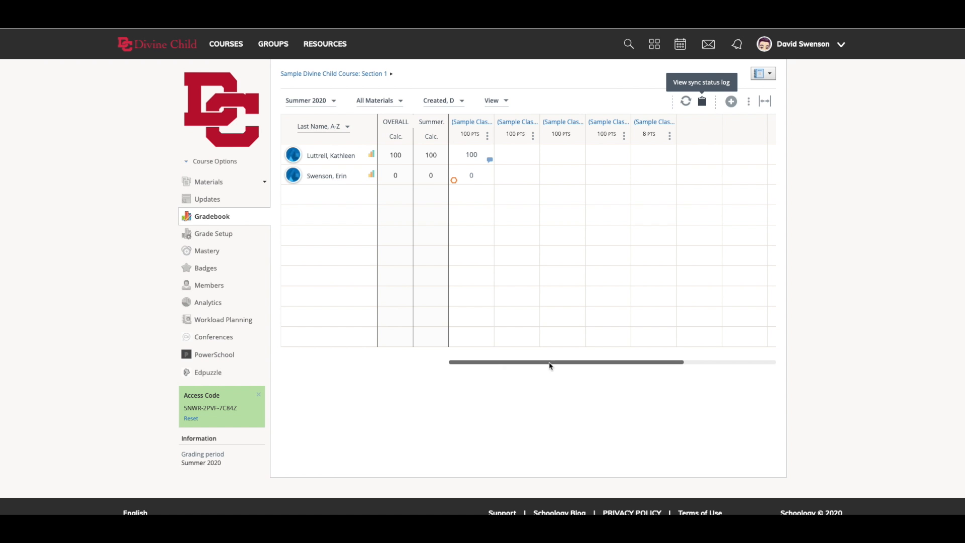
pyautogui.click(732, 103)
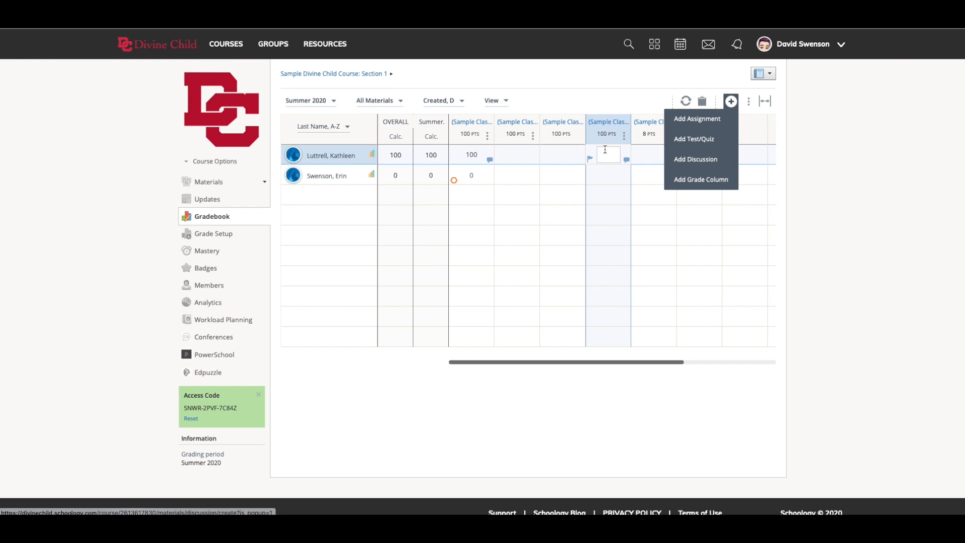
pyautogui.click(731, 101)
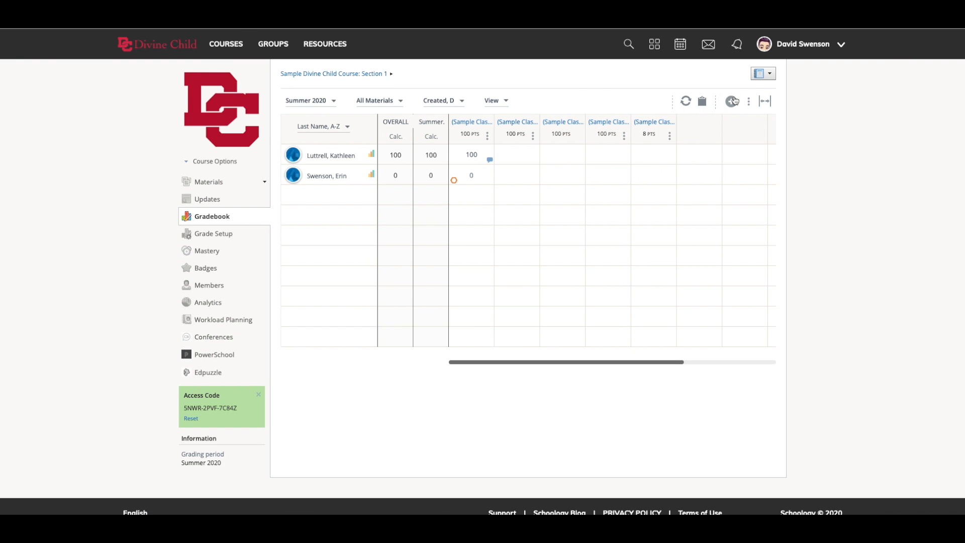